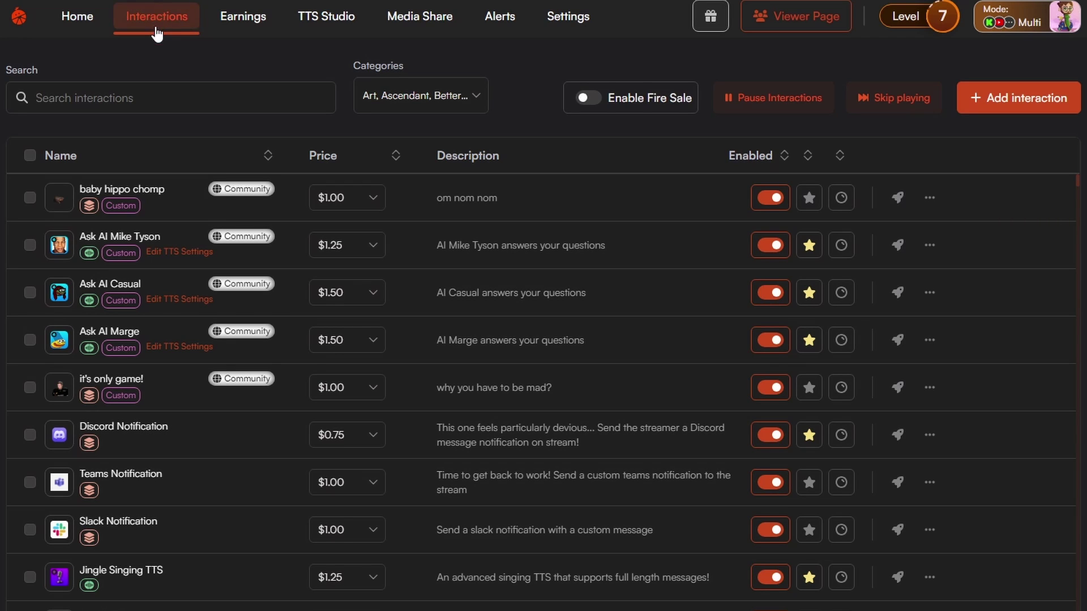
# Step: Uncheck every category in the Categories filter using All
pyautogui.scroll(-12, 703, 304)
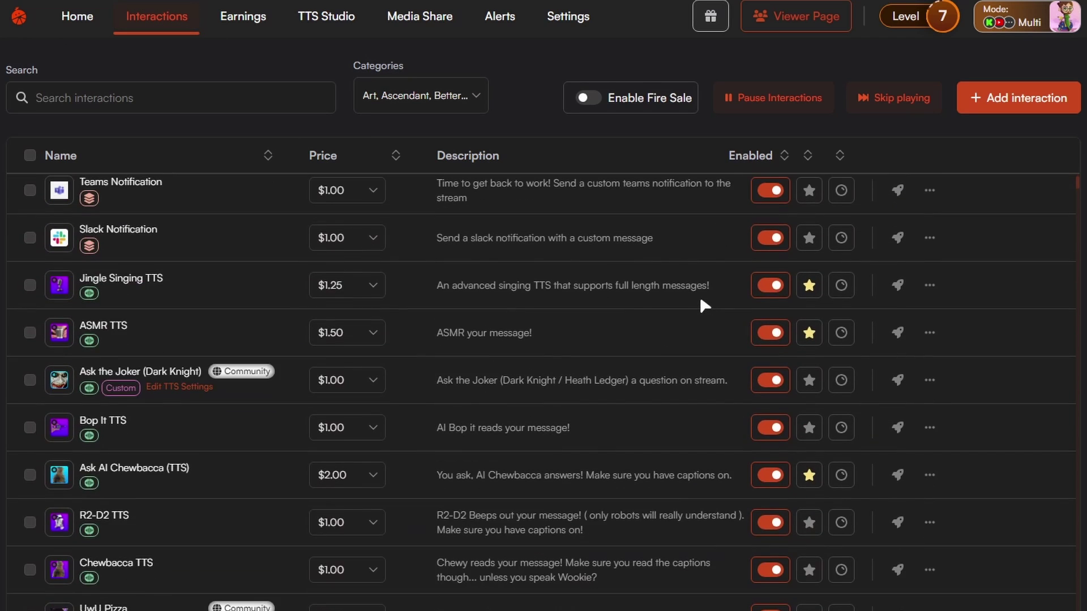
pyautogui.moveTo(1078, 193); pyautogui.dragTo(1080, 164)
pyautogui.scroll(-3, 580, 425)
pyautogui.scroll(8, 650, 498)
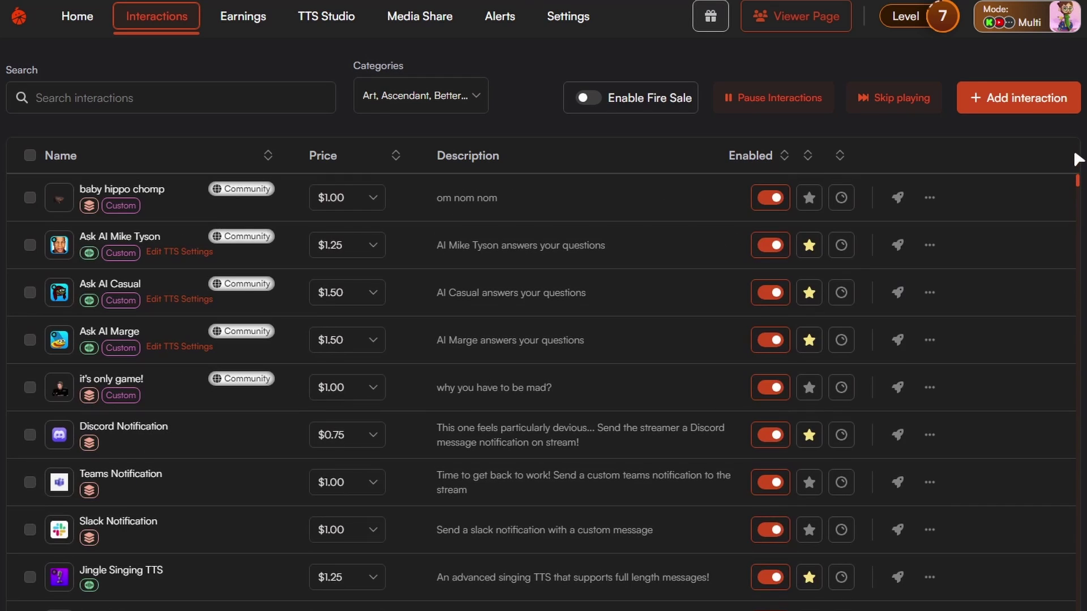
pyautogui.click(419, 103)
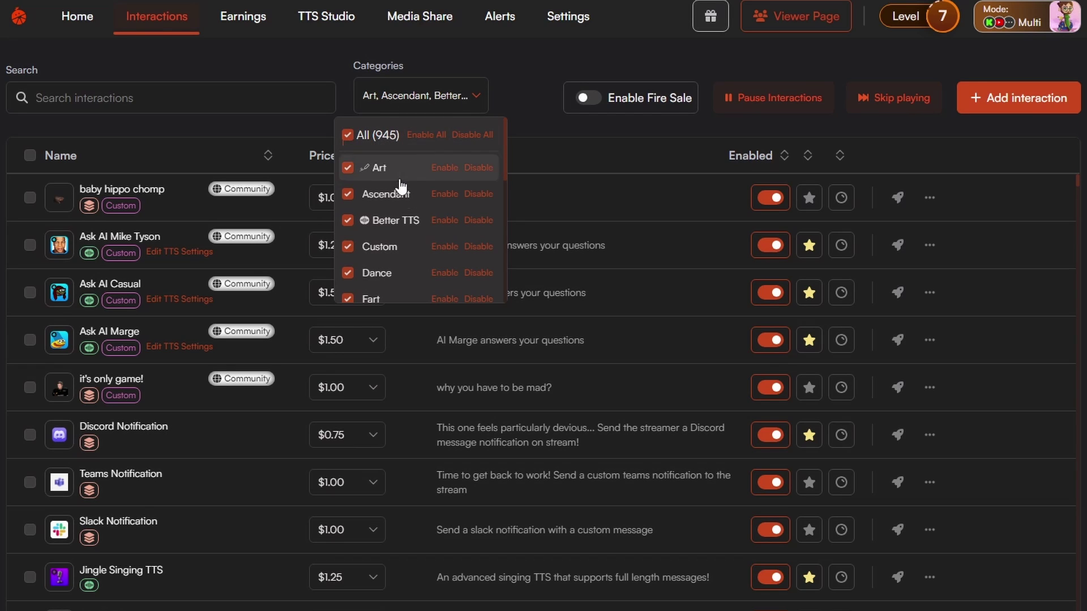
pyautogui.scroll(-8, 400, 180)
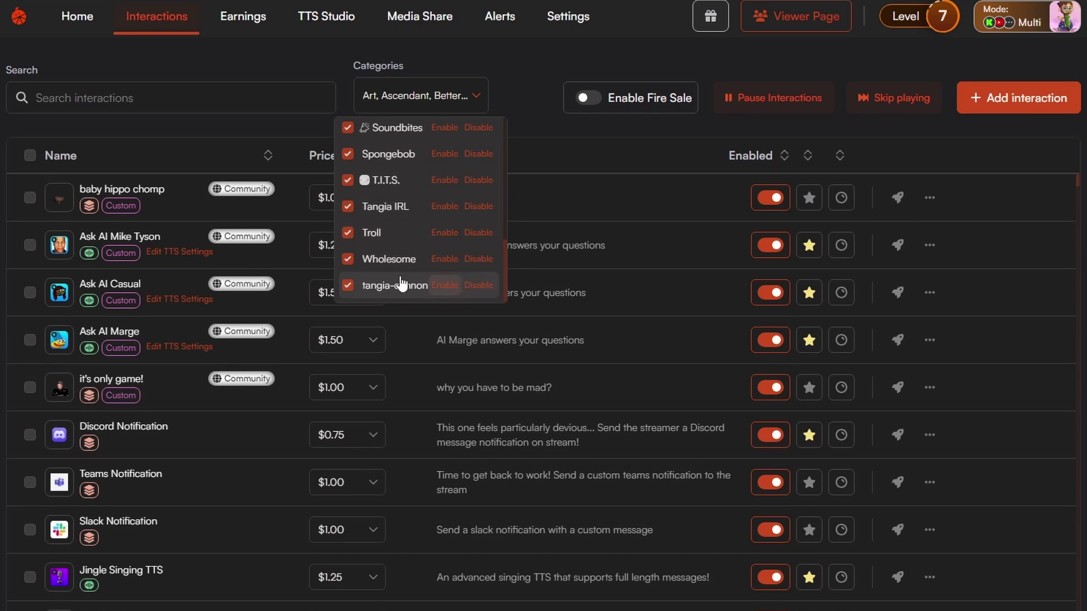
pyautogui.scroll(5, 453, 271)
pyautogui.scroll(3, 385, 262)
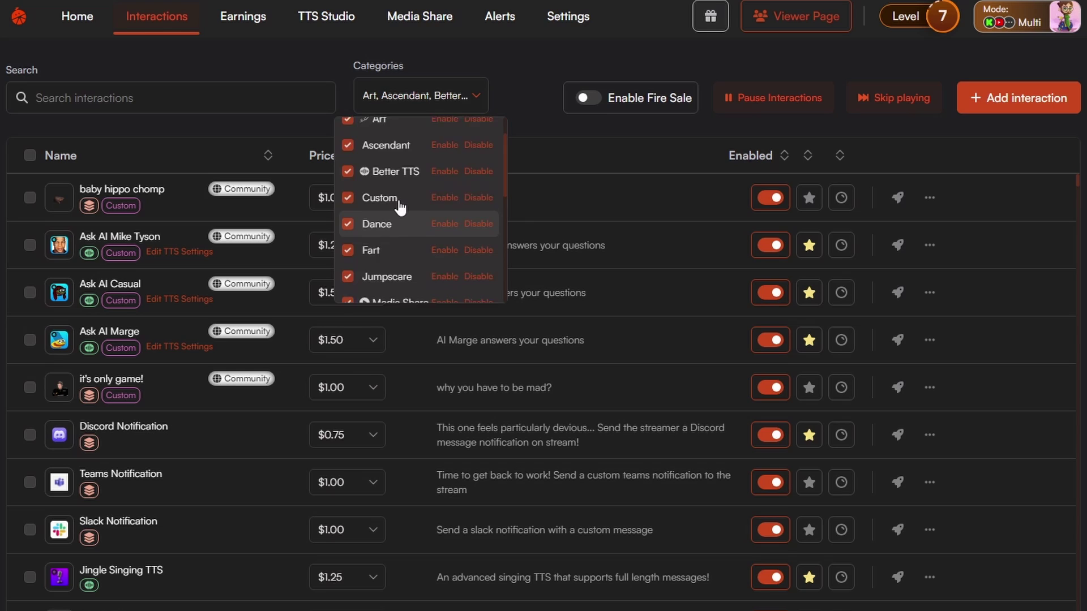
pyautogui.click(354, 136)
# Step: Show only Art interactions and switch off Draw over the stream
pyautogui.scroll(-1, 396, 227)
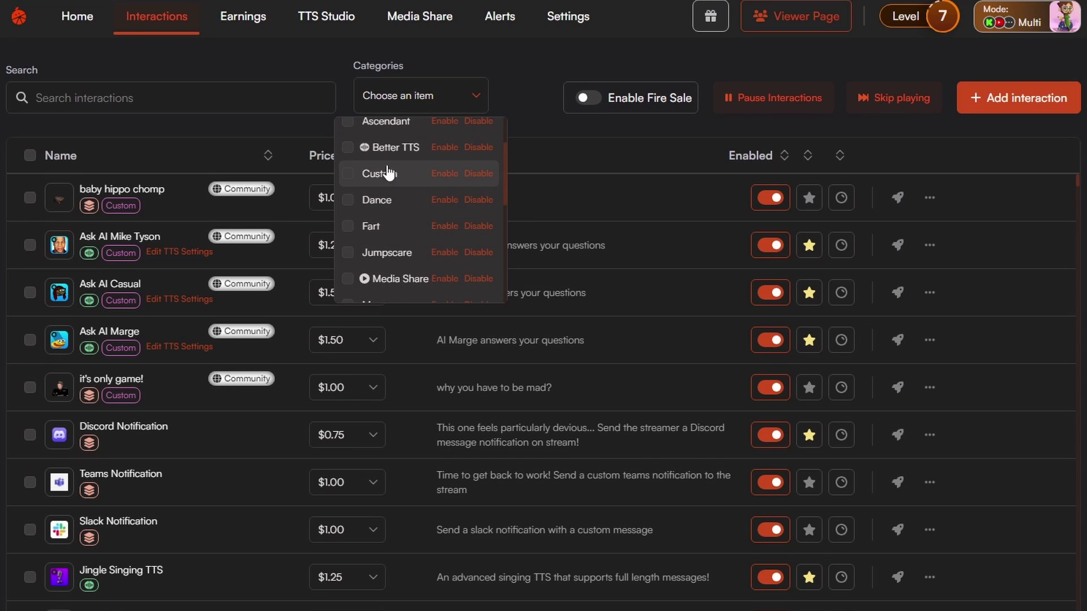
pyautogui.scroll(-3, 413, 187)
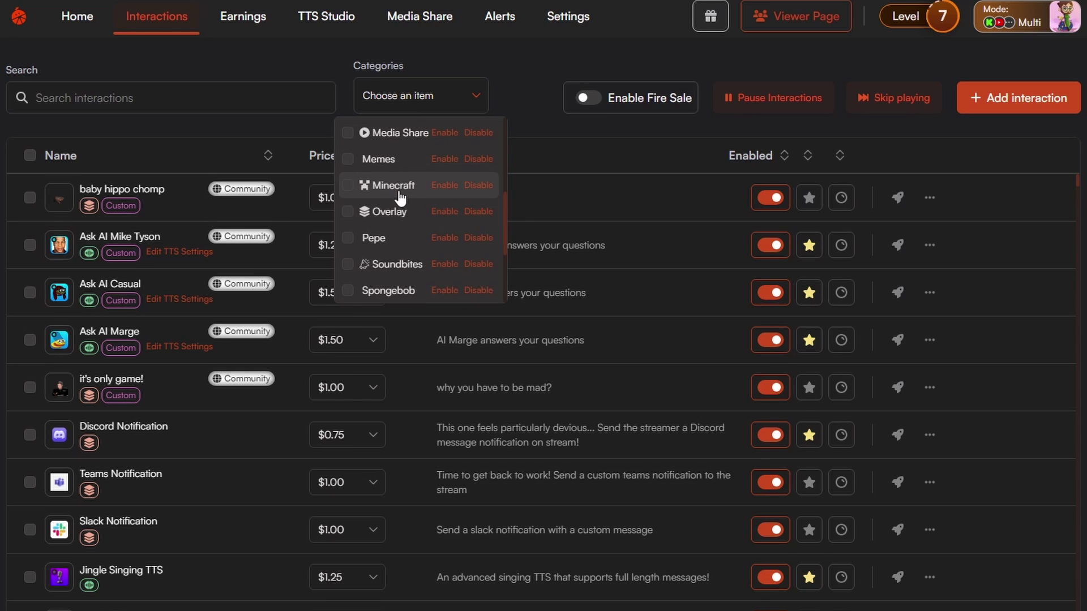
pyautogui.scroll(4, 385, 204)
pyautogui.click(349, 168)
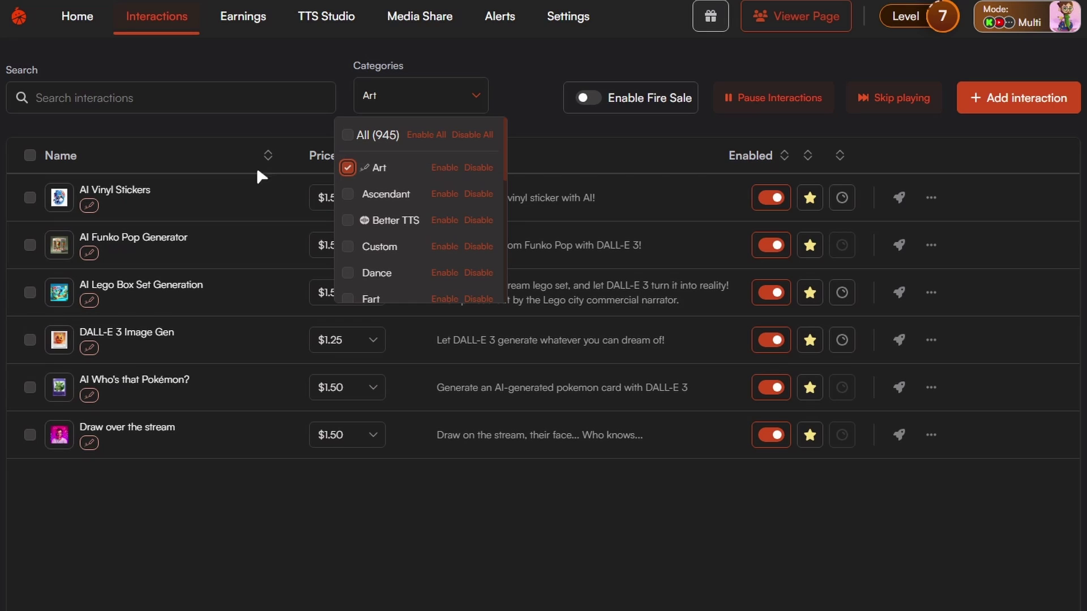
pyautogui.click(243, 198)
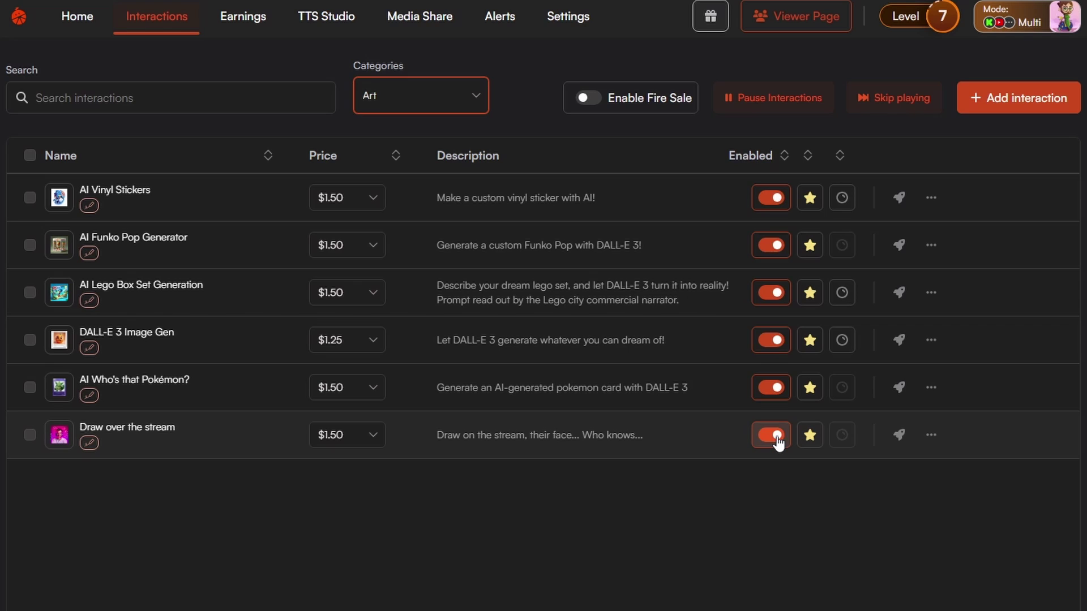
pyautogui.click(774, 442)
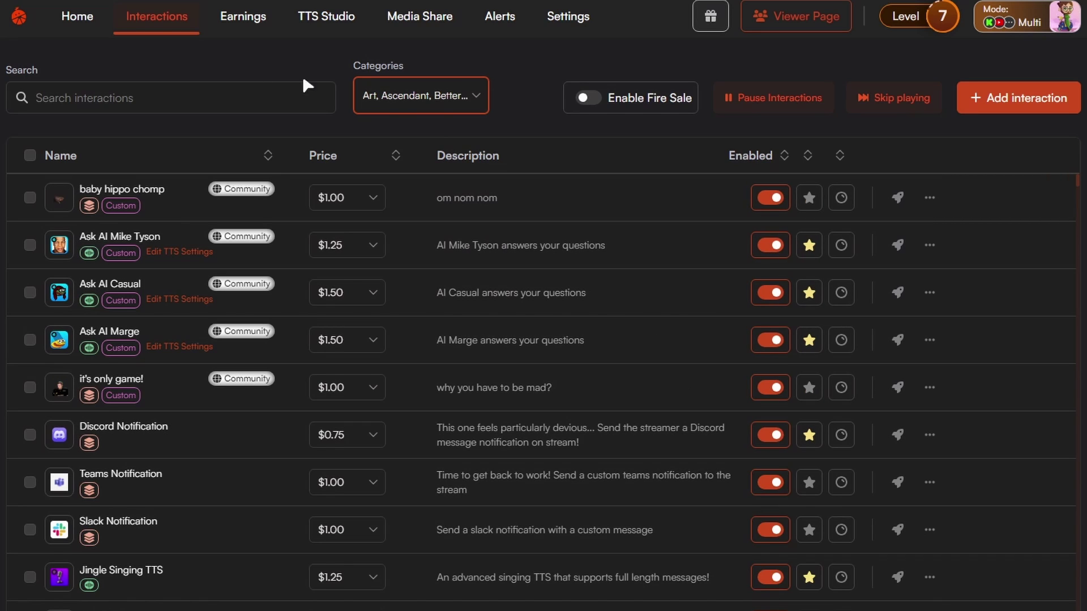
# Step: Search the interactions for 'jumpscare' to list FNAF Jumpscare and similar
pyautogui.click(114, 98)
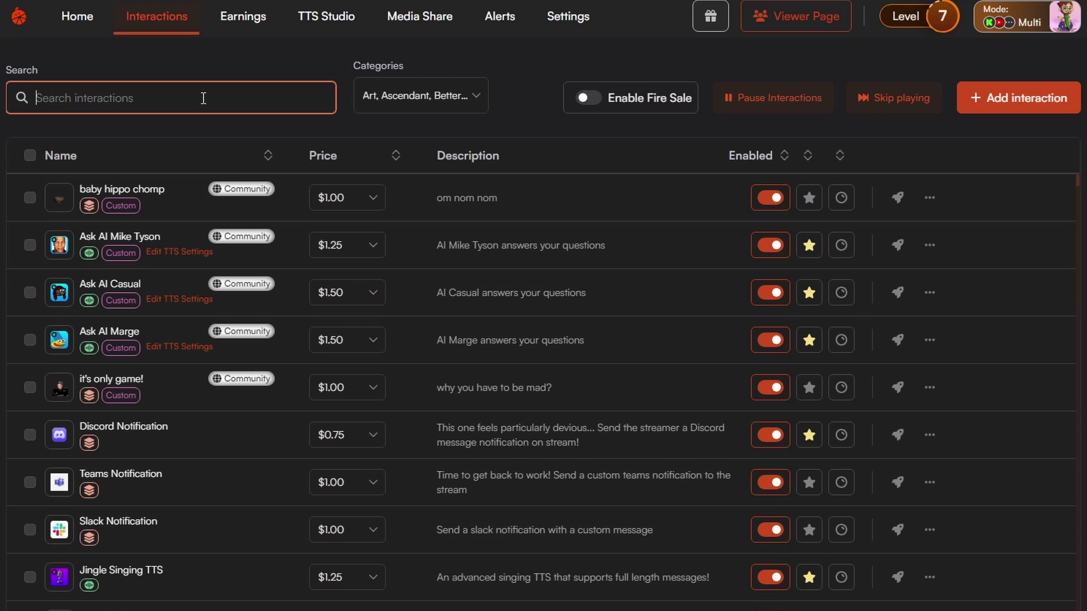
pyautogui.write('jumpscare')
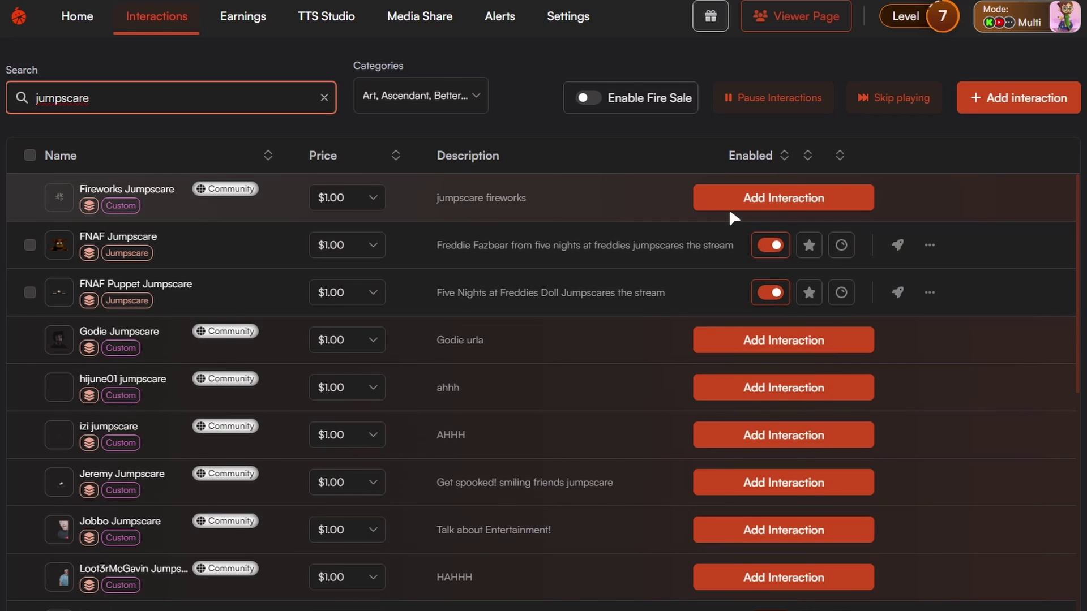
pyautogui.moveTo(238, 192)
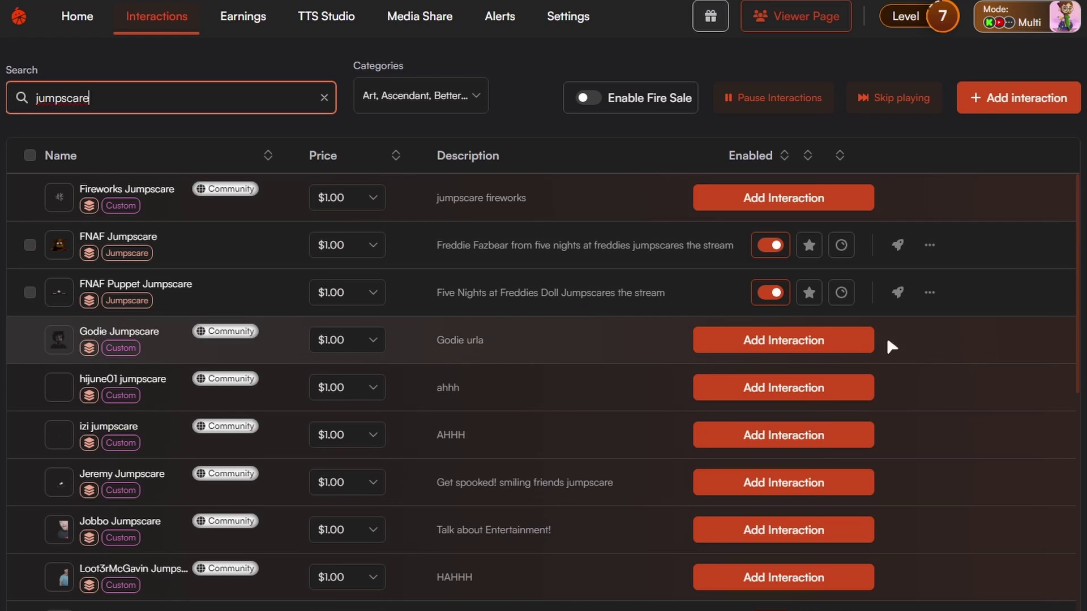
pyautogui.scroll(-2, 847, 359)
pyautogui.scroll(-3, 697, 358)
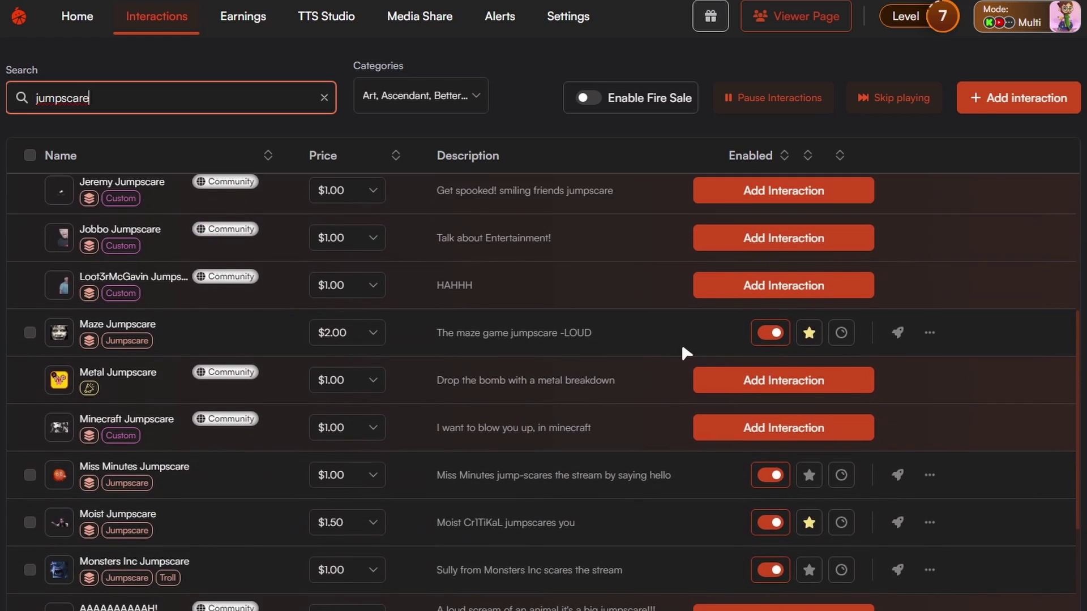
pyautogui.scroll(5, 470, 192)
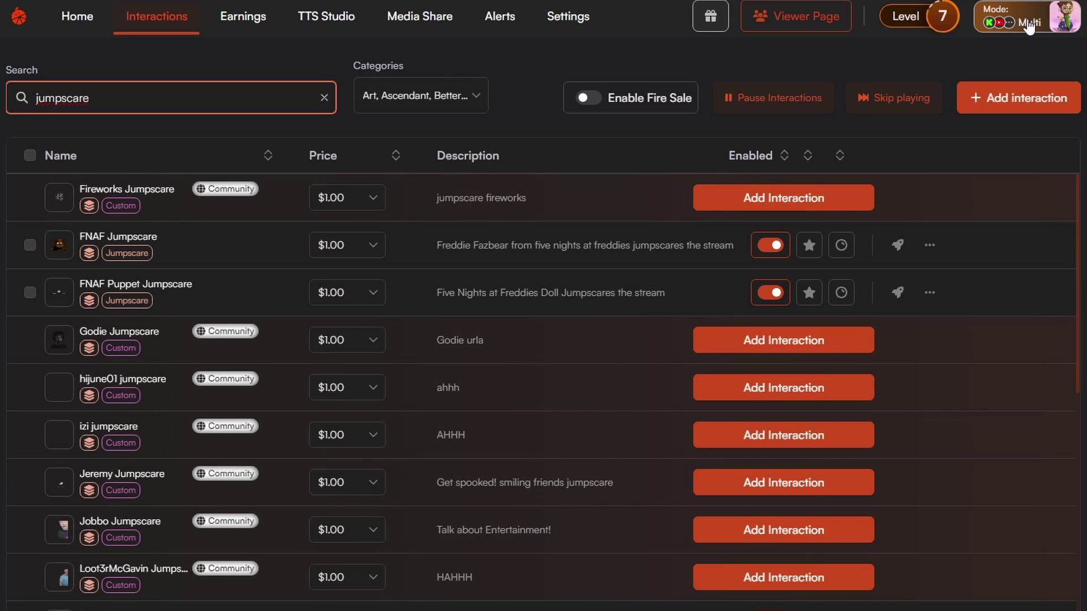
pyautogui.click(347, 212)
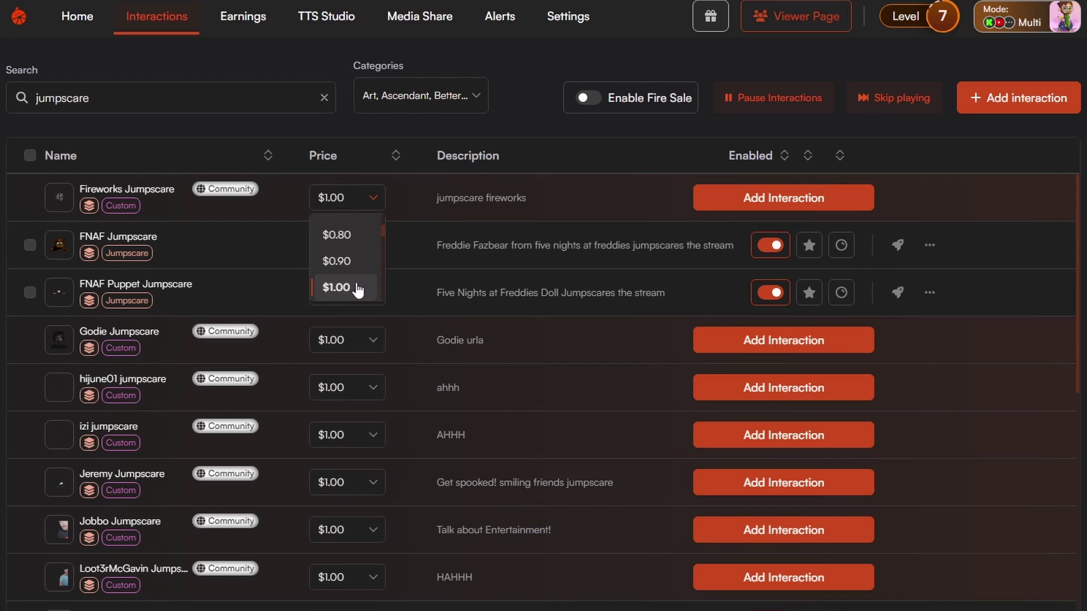
pyautogui.click(245, 98)
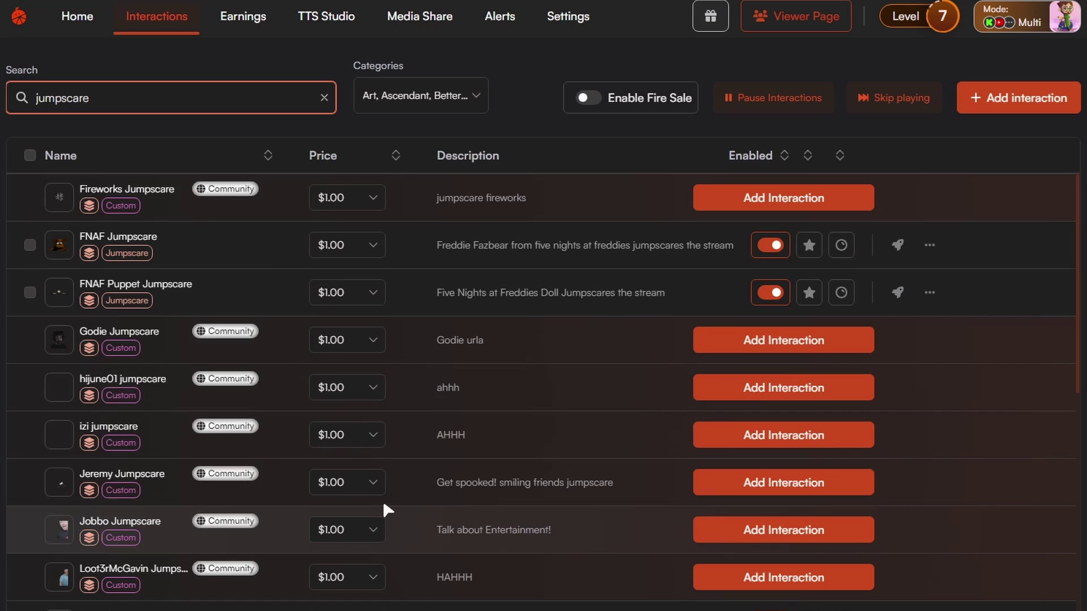
# Step: Replace the jumpscare search query with 'ai tts'
pyautogui.hotkey('ctrl', 'a')
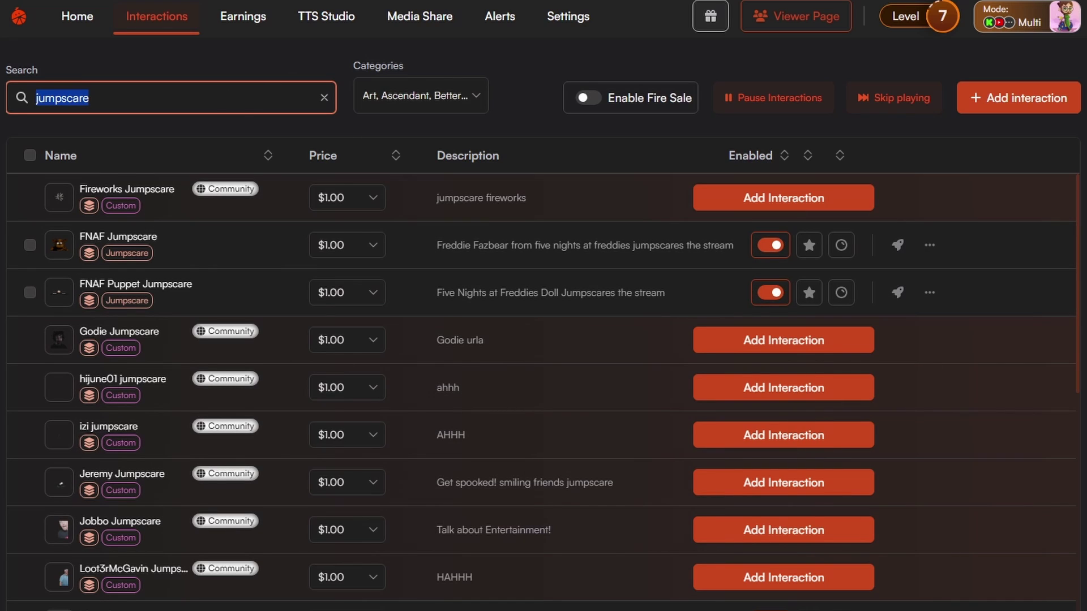
pyautogui.press('BackSpace')
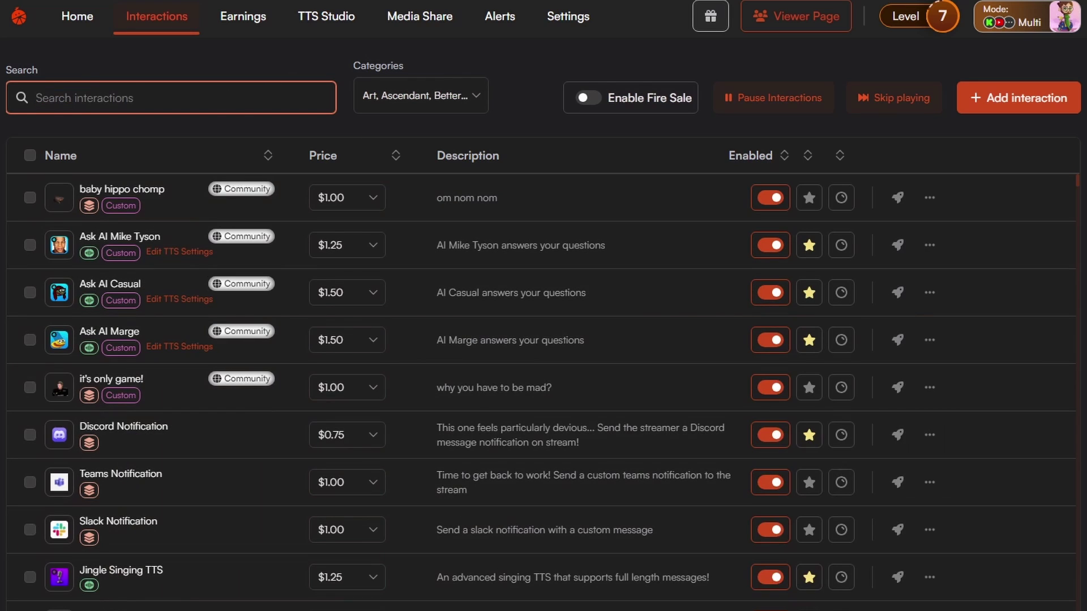
pyautogui.write('ai tts')
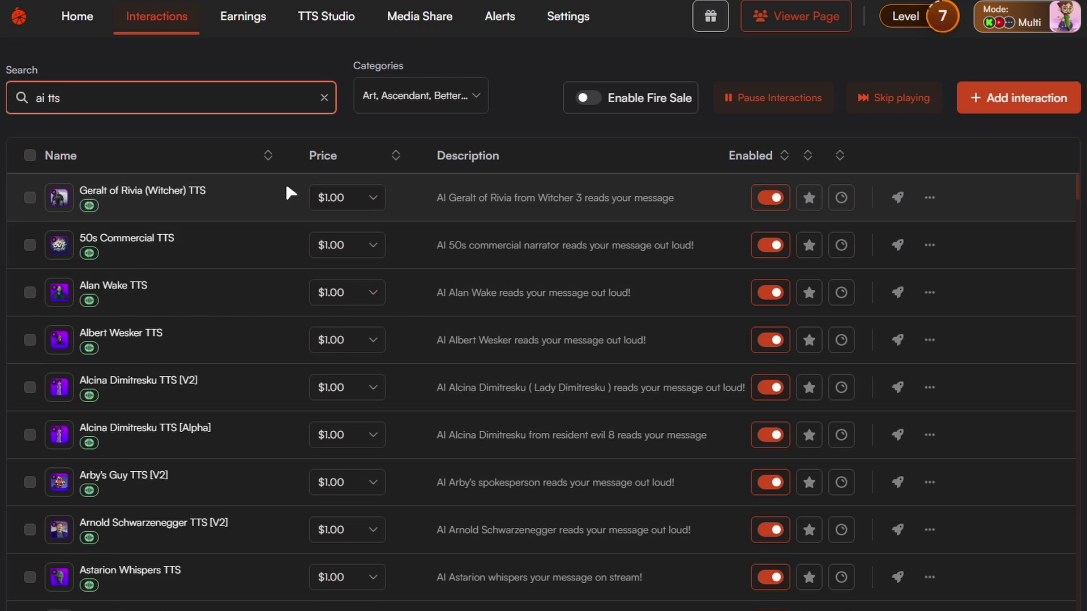
# Step: Broaden the search to 'tts' and scroll through the TTS results
pyautogui.hotkey('ctrl', 'a')
pyautogui.write('tts')
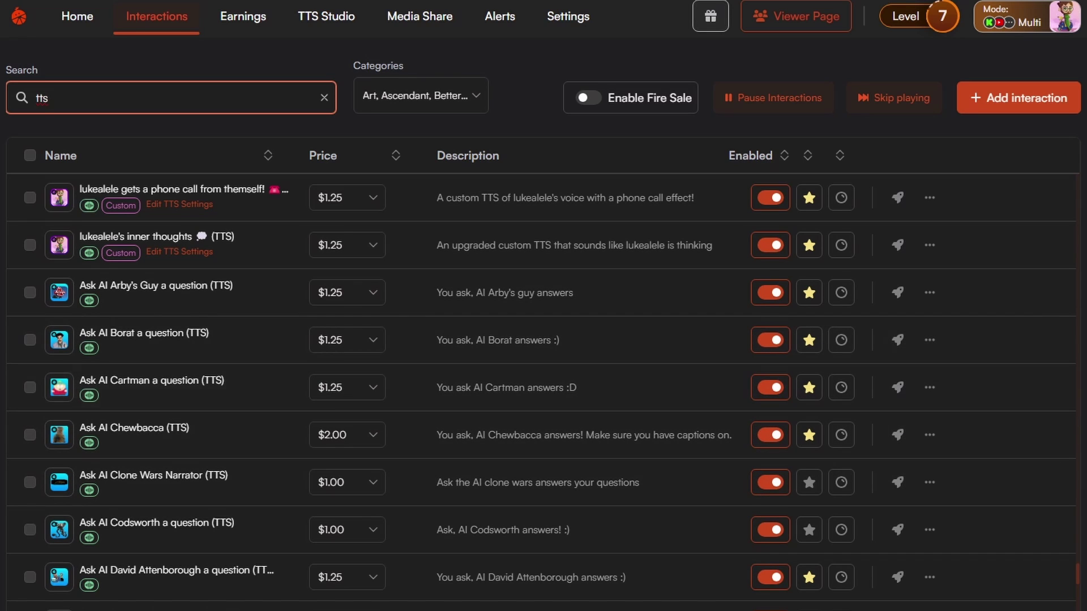
pyautogui.moveTo(1079, 576); pyautogui.dragTo(1080, 563)
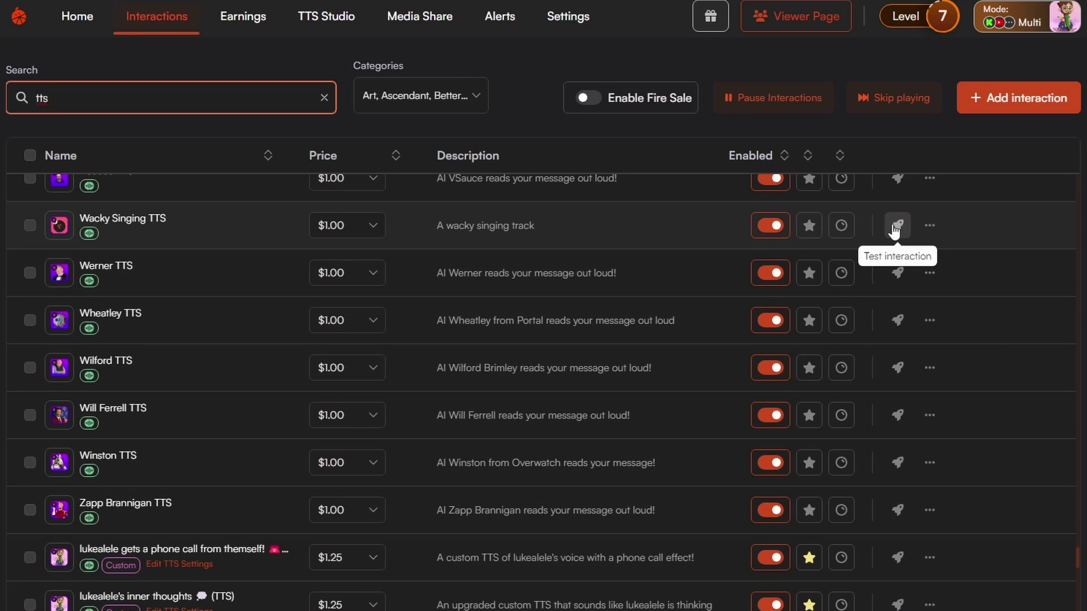
pyautogui.moveTo(1077, 558); pyautogui.dragTo(1080, 162)
pyautogui.moveTo(849, 200)
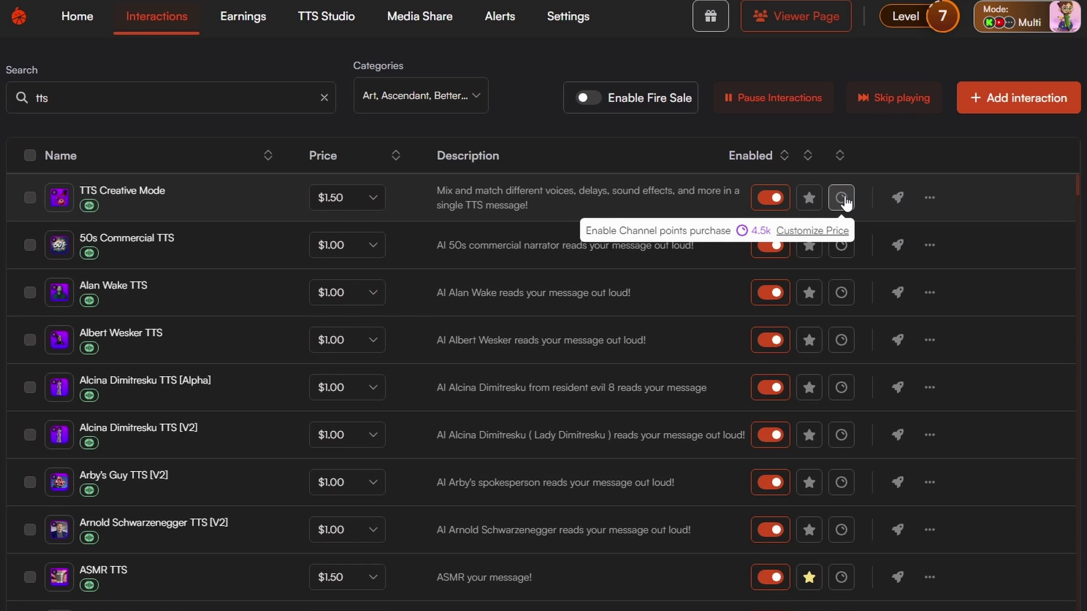
pyautogui.click(842, 198)
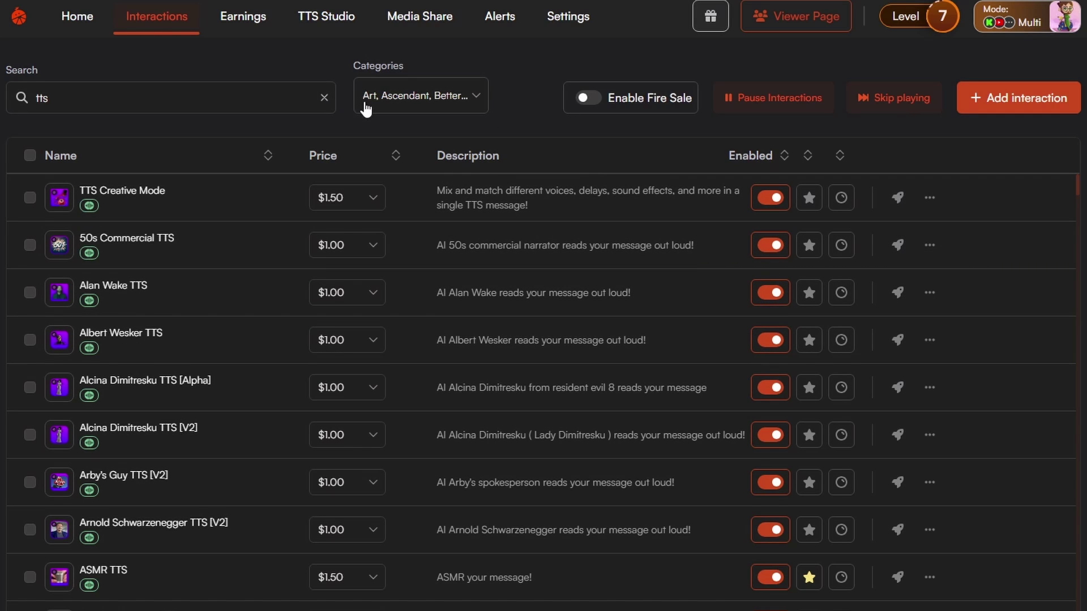
# Step: Clear the 'tts' search query to restore the full interactions list
pyautogui.click(324, 98)
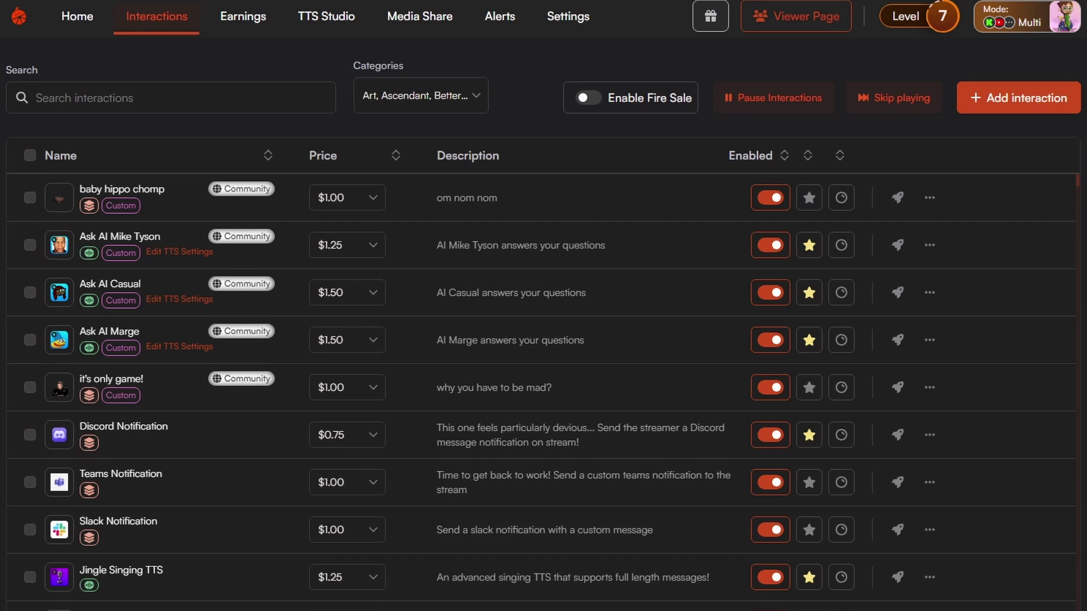
pyautogui.moveTo(832, 610)
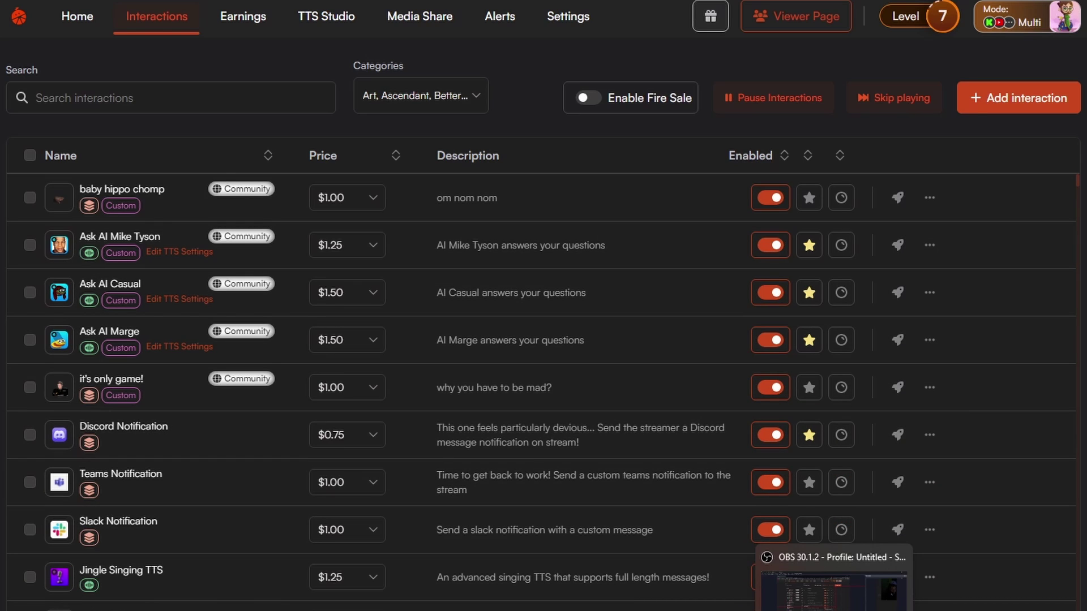